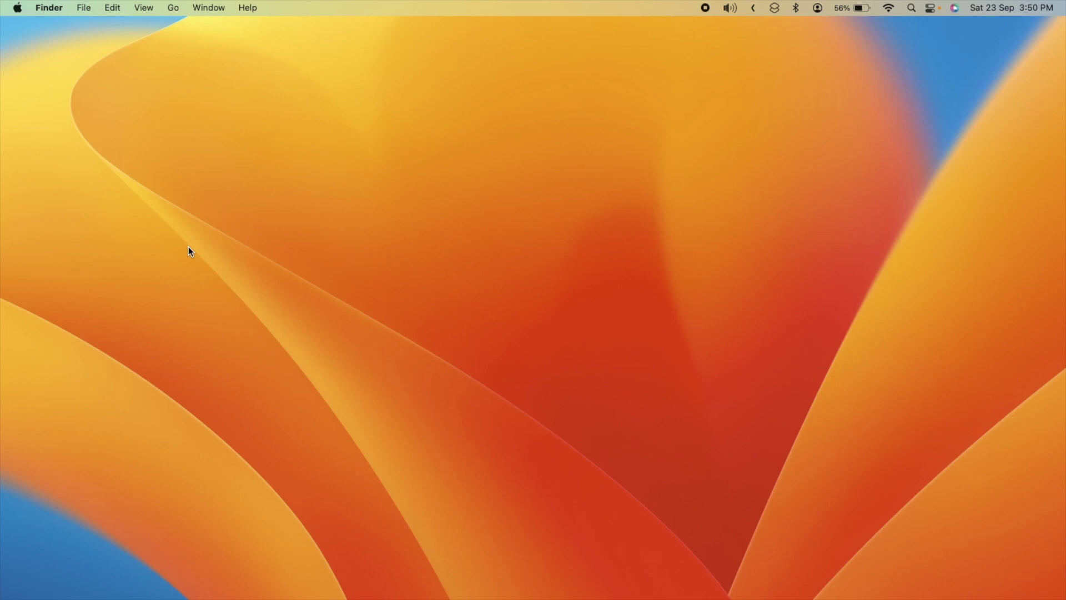
In System Information, highlight the Bluetooth Chipset line and the Wi-Fi card's Firmware Version line
{"action": "left_click", "coordinate": [17, 8]}
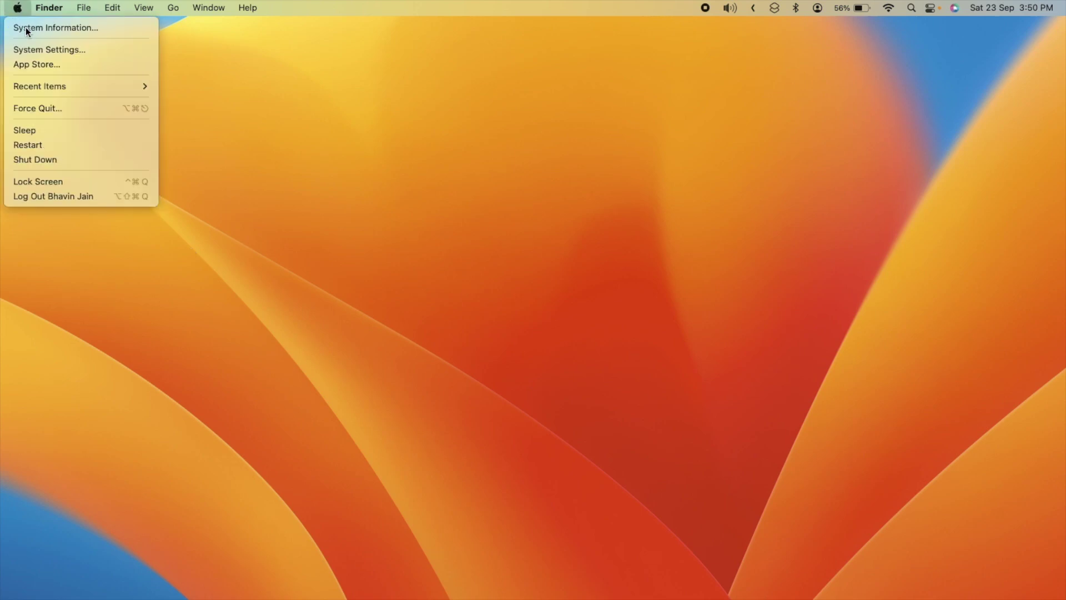
{"action": "left_click", "coordinate": [25, 28], "text": "alt"}
{"action": "left_click", "coordinate": [449, 82]}
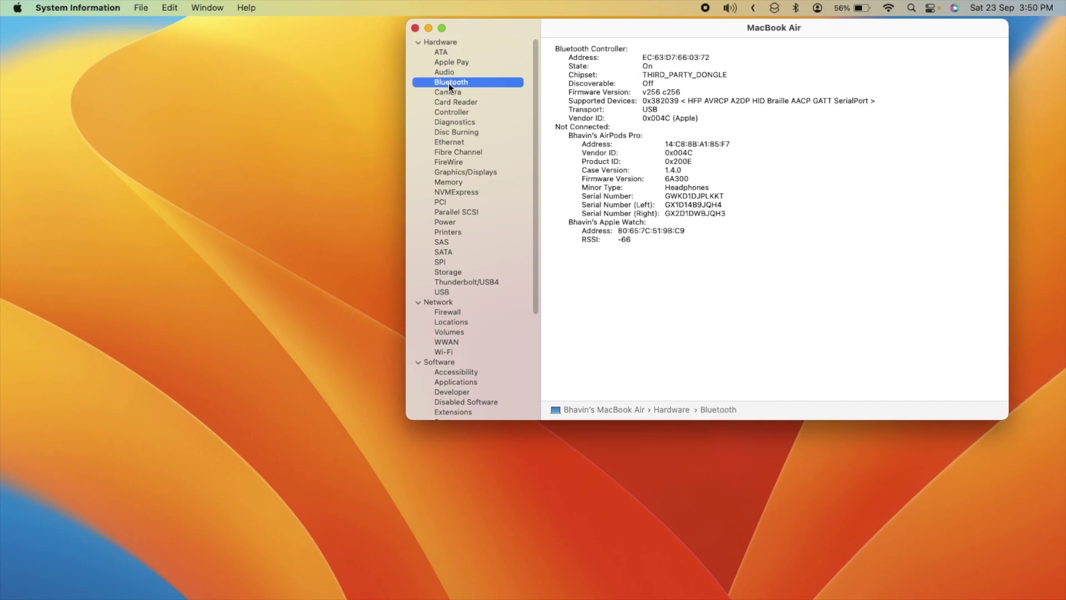
{"action": "triple_click", "coordinate": [651, 74]}
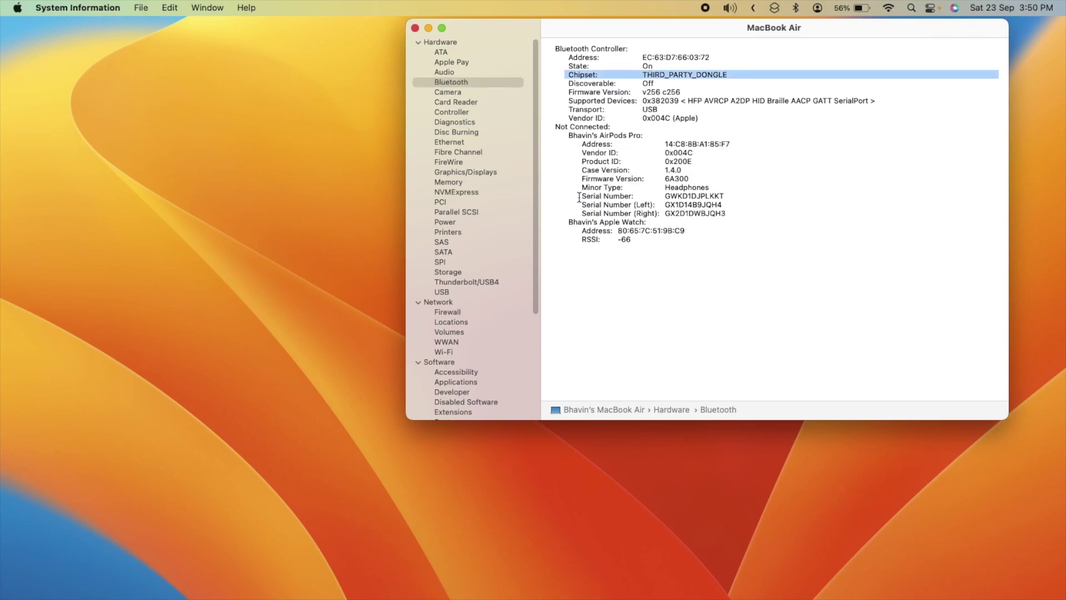
{"action": "left_click", "coordinate": [442, 351]}
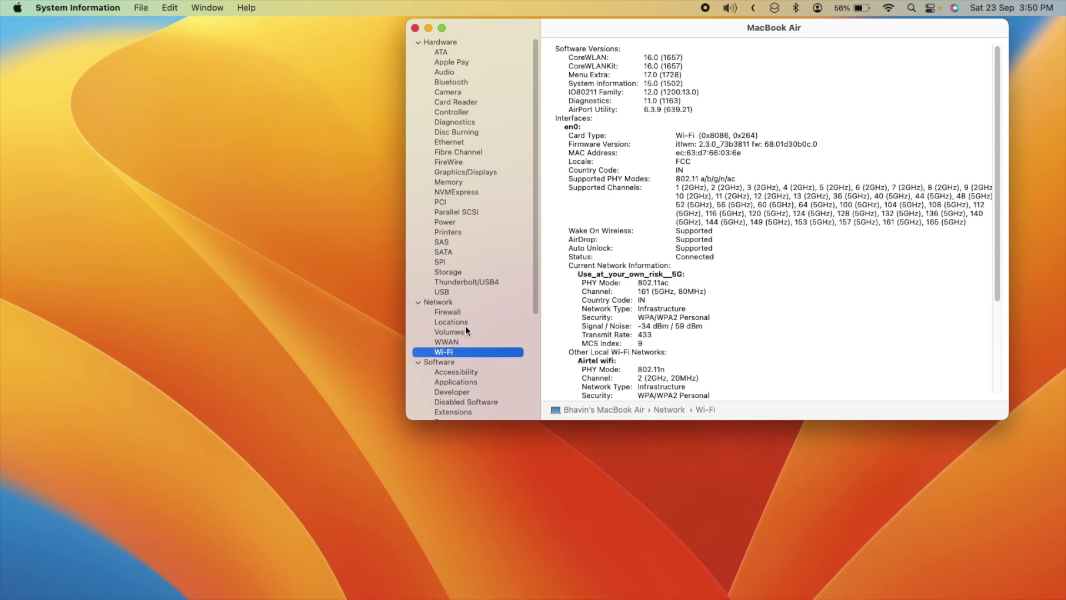
{"action": "triple_click", "coordinate": [692, 146]}
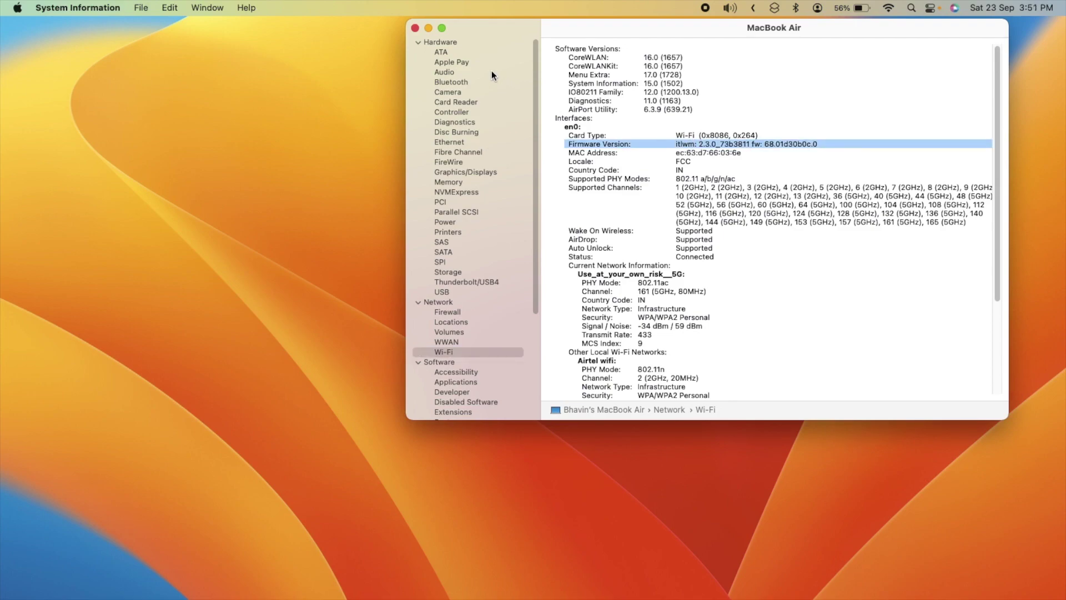
Mount the Mackintosh drive's EFI partition with the MountEFI quick action, entering the admin password
{"action": "left_click", "coordinate": [415, 28]}
{"action": "key", "text": "super+n"}
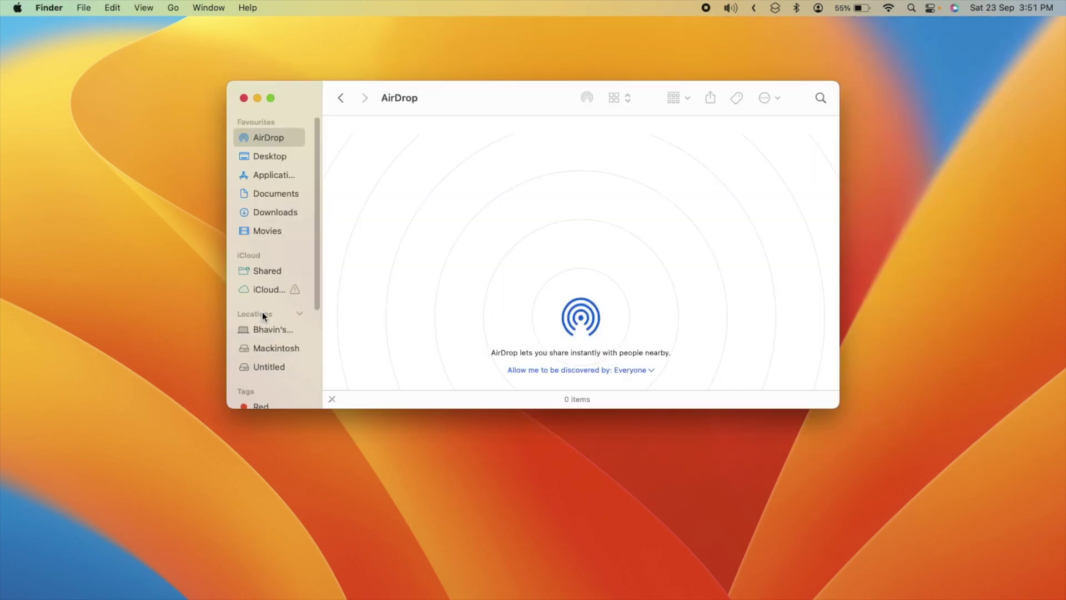
{"action": "left_click", "coordinate": [261, 328]}
{"action": "right_click", "coordinate": [373, 149]}
{"action": "left_click", "coordinate": [563, 314]}
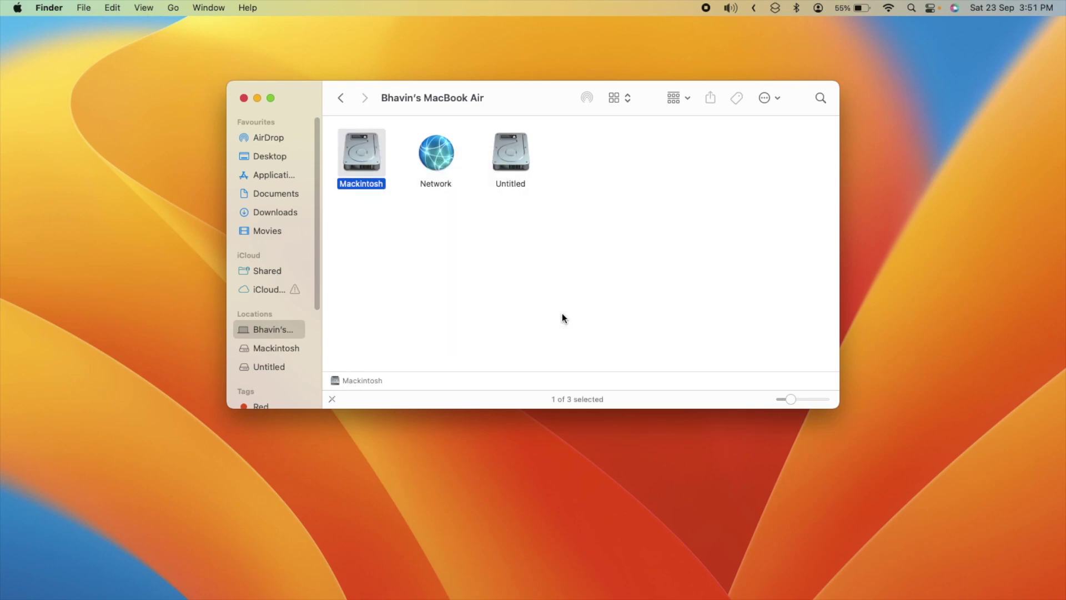
{"action": "type", "text": "********"}
{"action": "key", "text": "Return"}
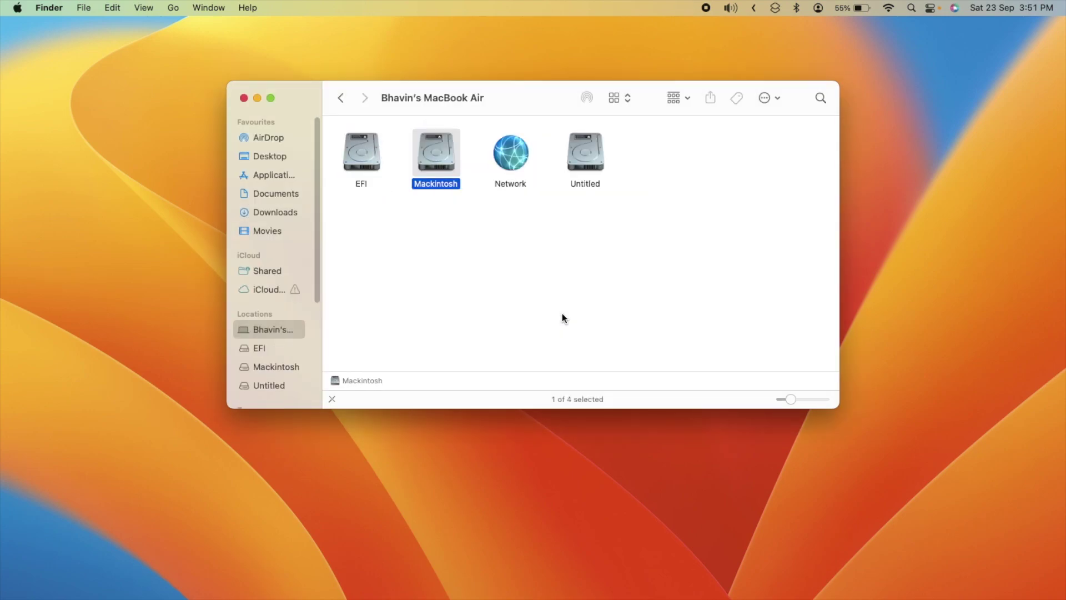
Open EFI > OC and open config.plist with ProperTree
{"action": "double_click", "coordinate": [596, 178]}
{"action": "double_click", "coordinate": [461, 159]}
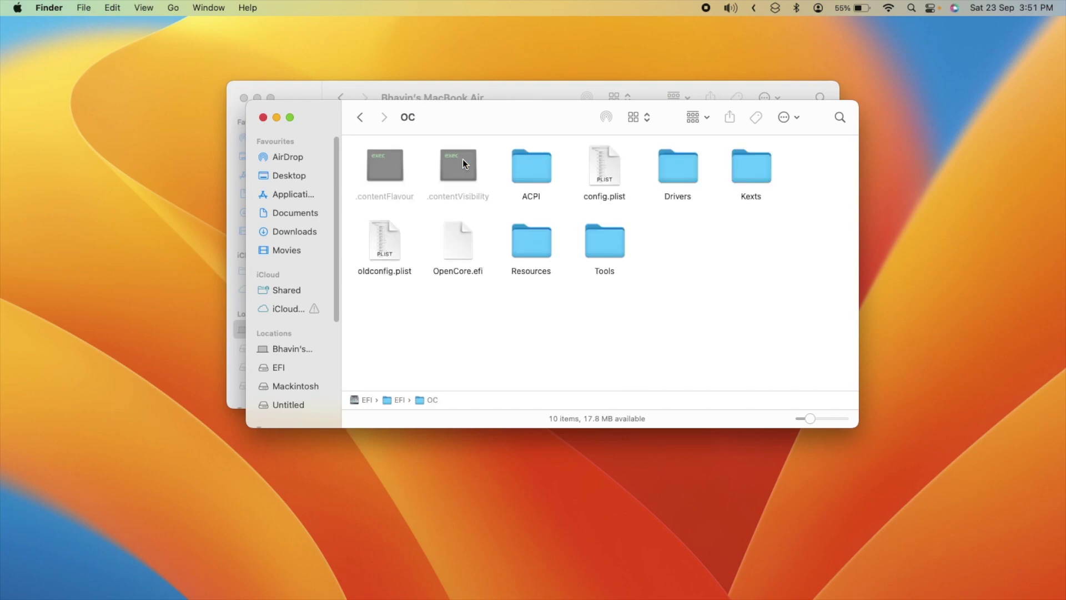
{"action": "right_click", "coordinate": [603, 172]}
{"action": "mouse_move", "coordinate": [715, 195]}
{"action": "left_click", "coordinate": [763, 195]}
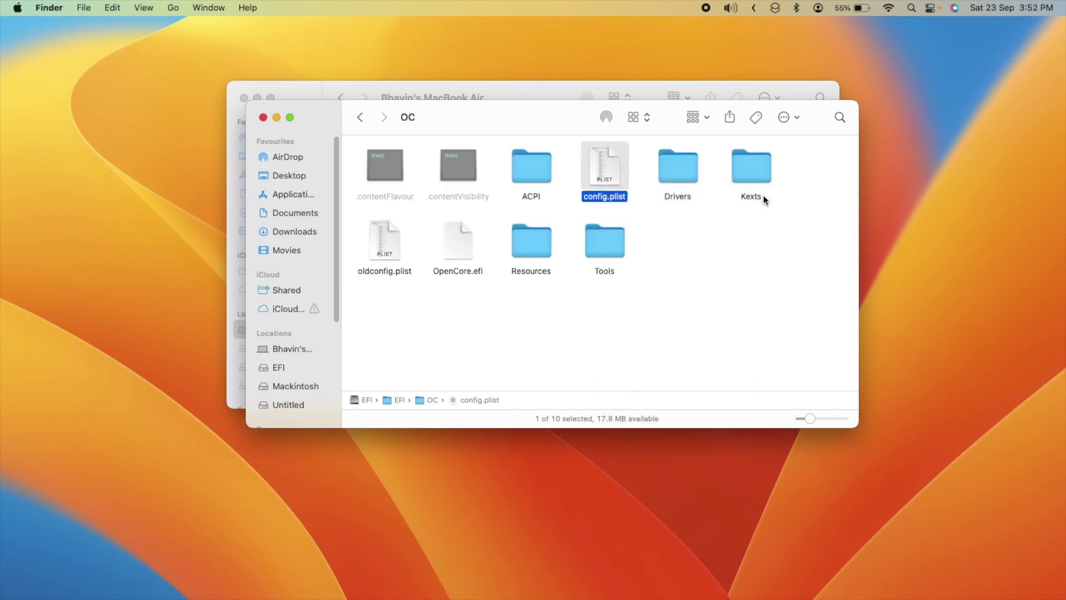
Collapse the ACPI, Booter and DeviceProperties sections and scroll down through Kernel > Add
{"action": "left_click", "coordinate": [297, 84]}
{"action": "left_click", "coordinate": [283, 72]}
{"action": "left_click", "coordinate": [283, 83]}
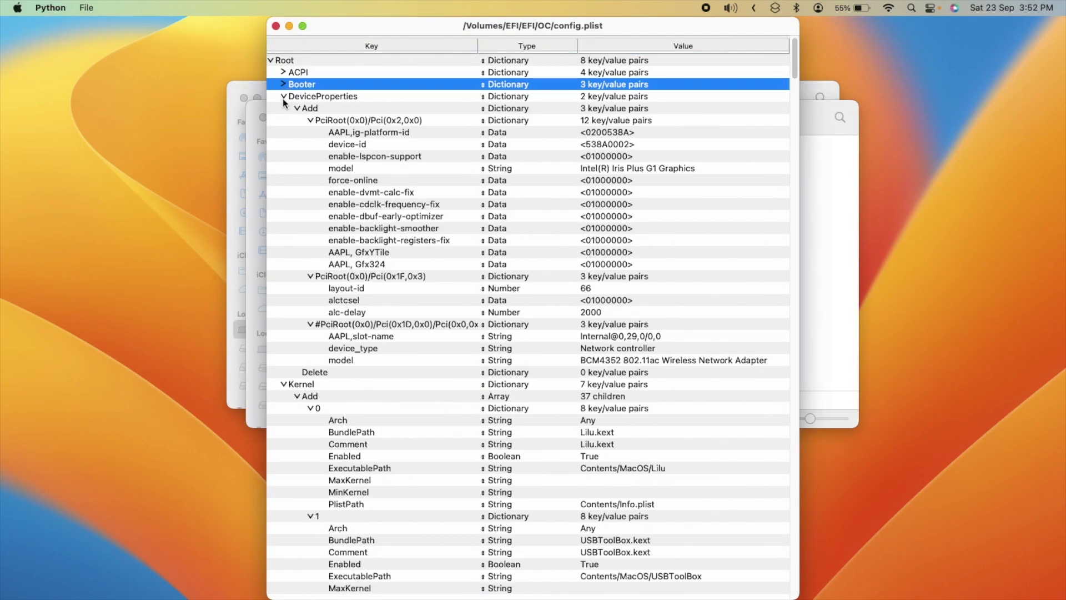
{"action": "left_click", "coordinate": [283, 96]}
{"action": "scroll", "coordinate": [371, 177], "scroll_direction": "down", "scroll_amount": 20}
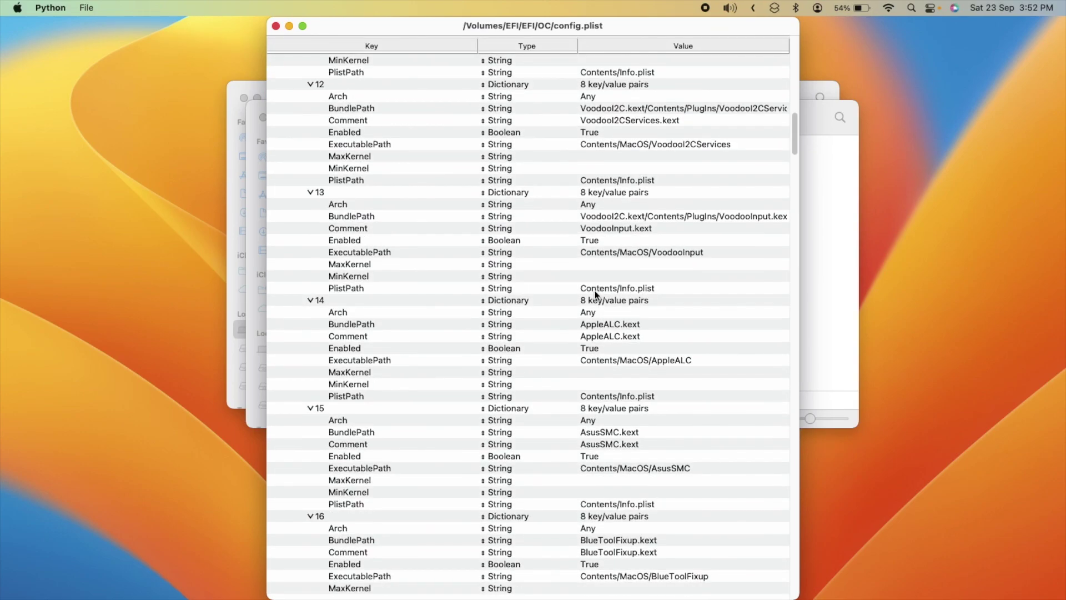
{"action": "scroll", "coordinate": [595, 291], "scroll_direction": "down", "scroll_amount": 10}
{"action": "left_click", "coordinate": [584, 423]}
{"action": "scroll", "coordinate": [591, 438], "scroll_direction": "down", "scroll_amount": 15}
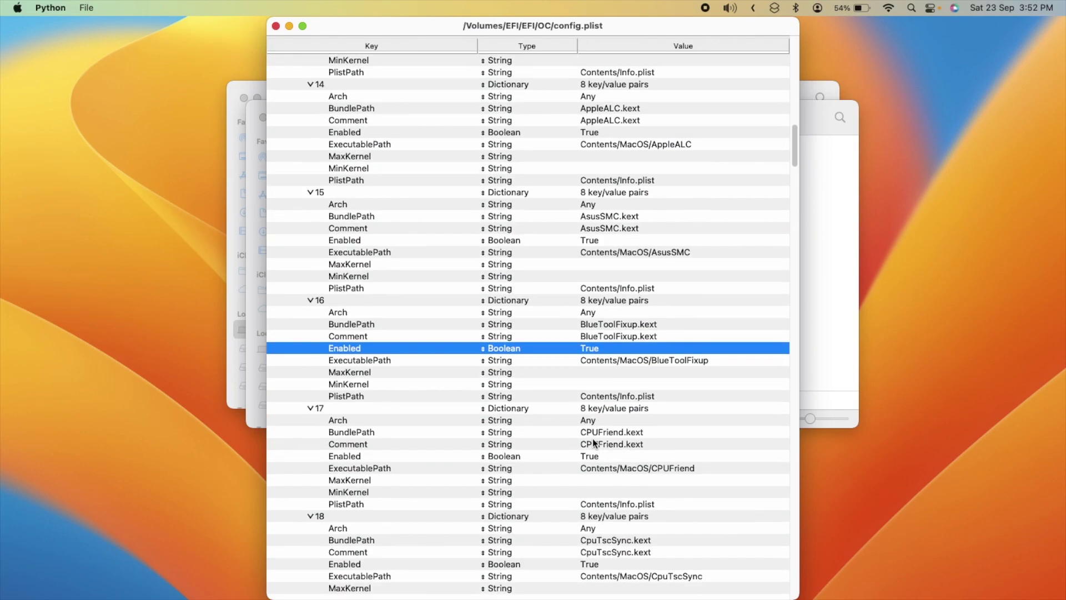
{"action": "scroll", "coordinate": [592, 438], "scroll_direction": "down", "scroll_amount": 20}
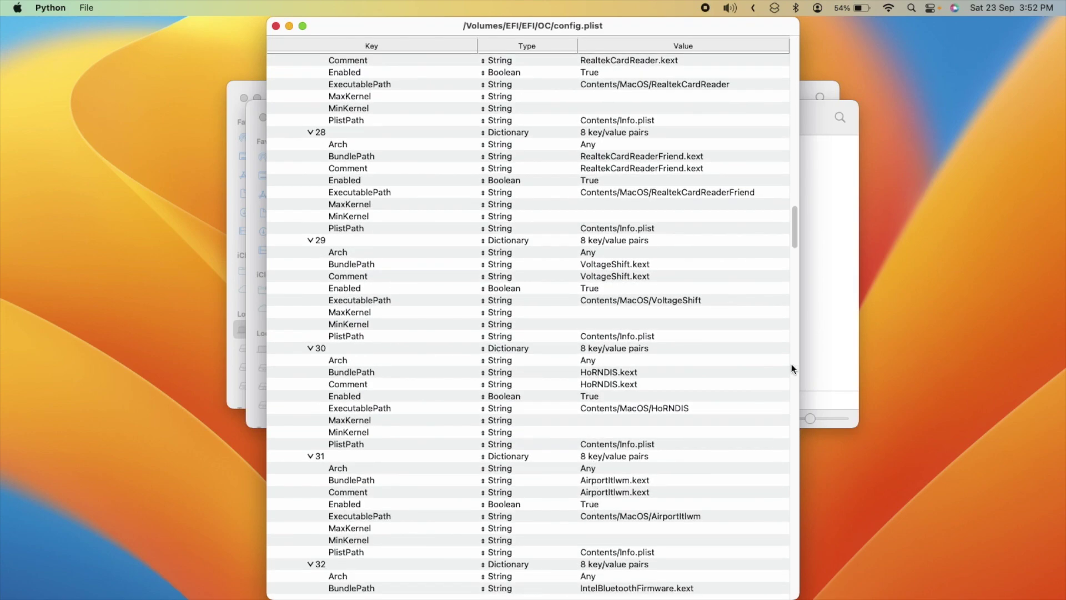
Navigate Finder back from OC to the EFI volume root, then return to the config.plist editor
{"action": "left_click", "coordinate": [816, 355]}
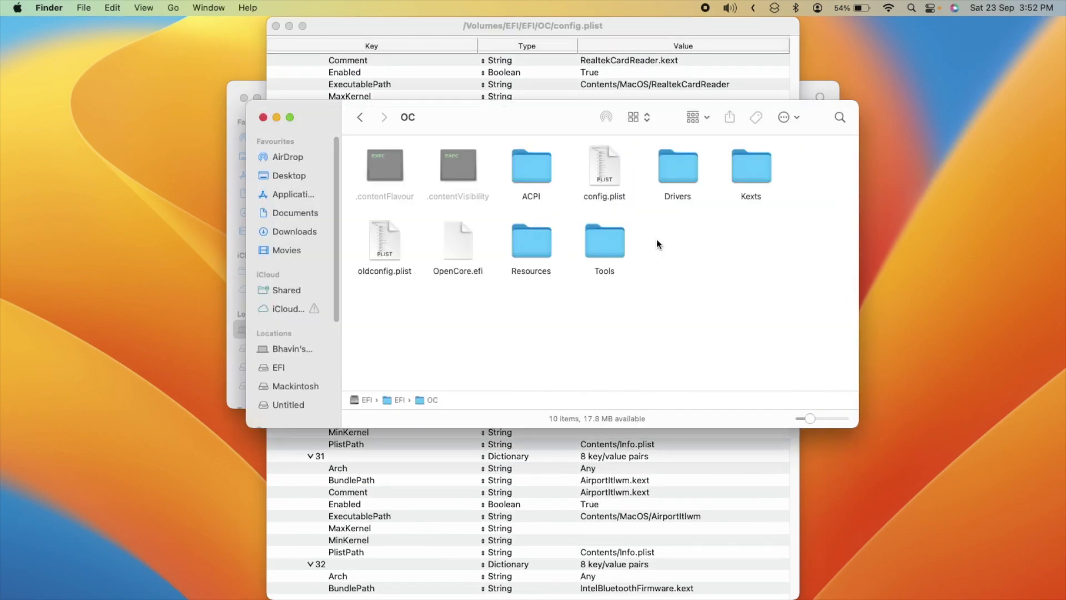
{"action": "right_click", "coordinate": [616, 167]}
{"action": "left_click", "coordinate": [631, 281]}
{"action": "left_click", "coordinate": [360, 116]}
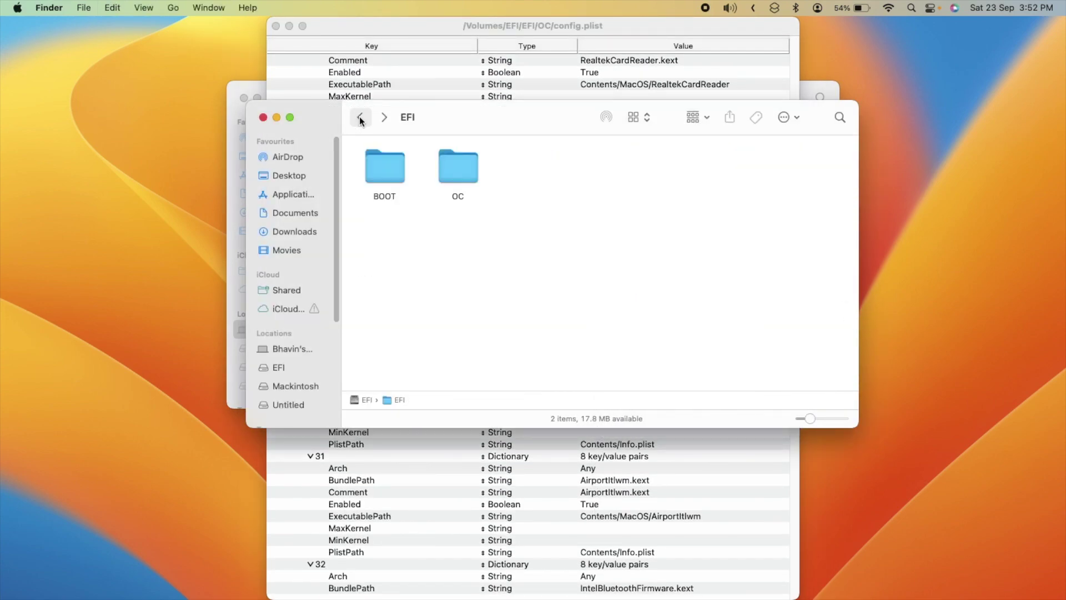
{"action": "left_click", "coordinate": [359, 117]}
{"action": "left_click", "coordinate": [344, 58]}
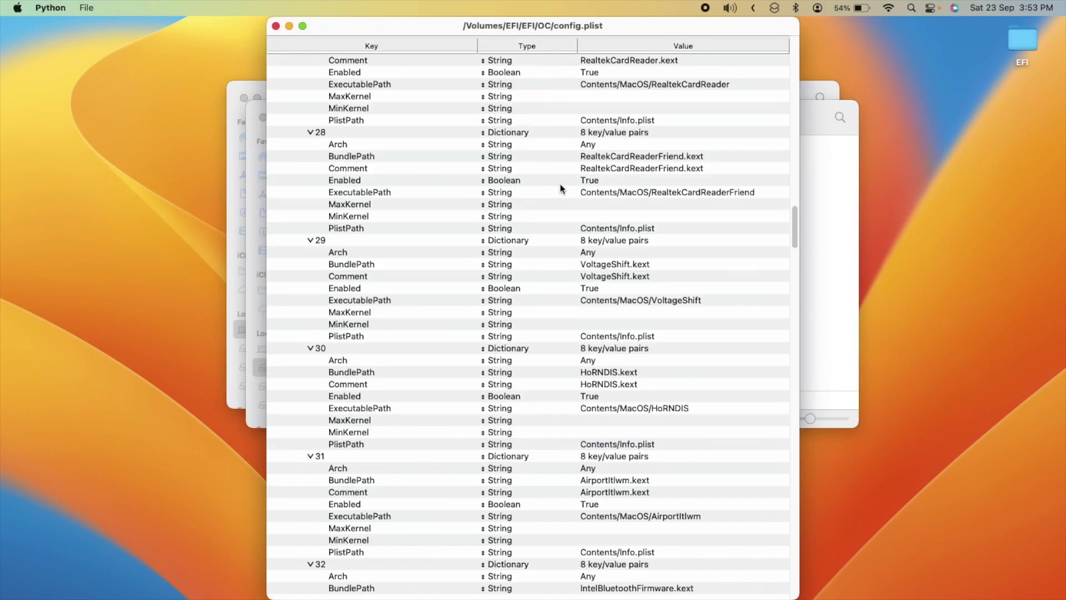
{"action": "scroll", "coordinate": [560, 185], "scroll_direction": "down", "scroll_amount": 5}
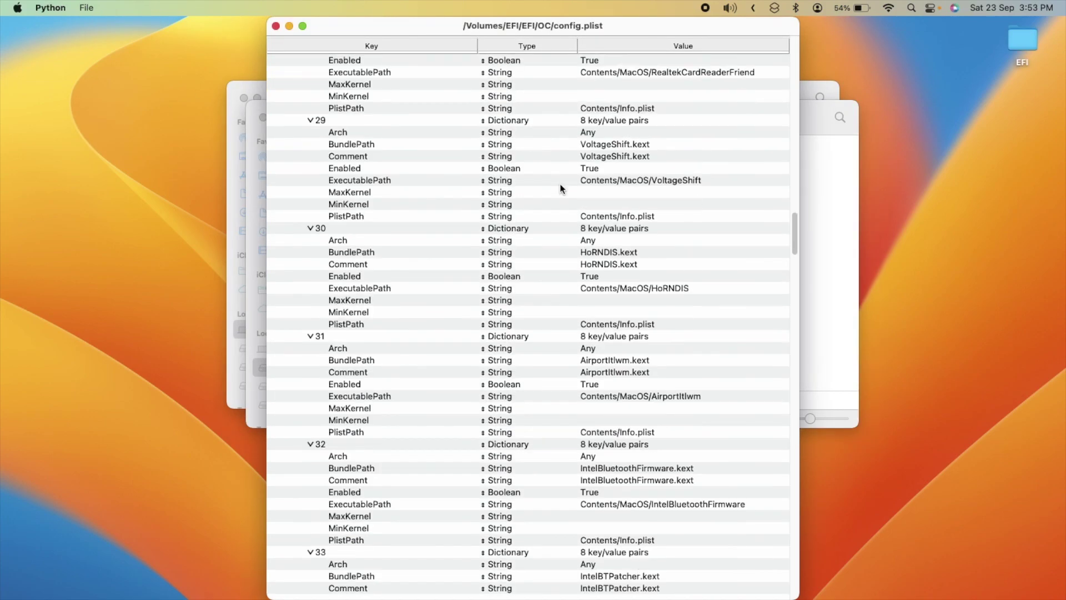
Set AirportItlwm.kext's Enabled value to False
{"action": "left_click", "coordinate": [590, 384]}
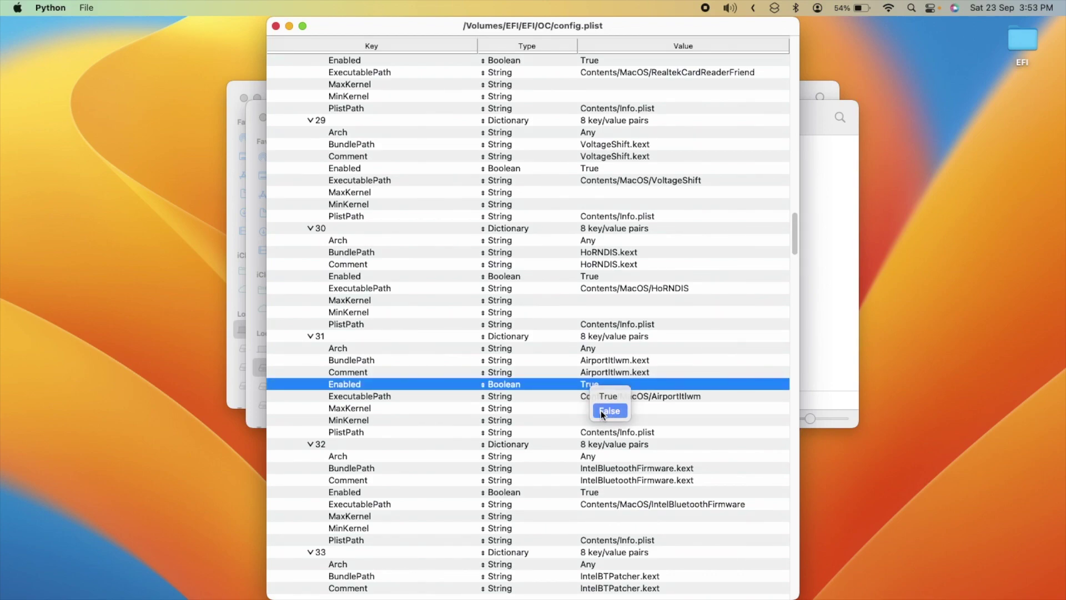
{"action": "left_click", "coordinate": [601, 411]}
{"action": "left_click", "coordinate": [598, 360]}
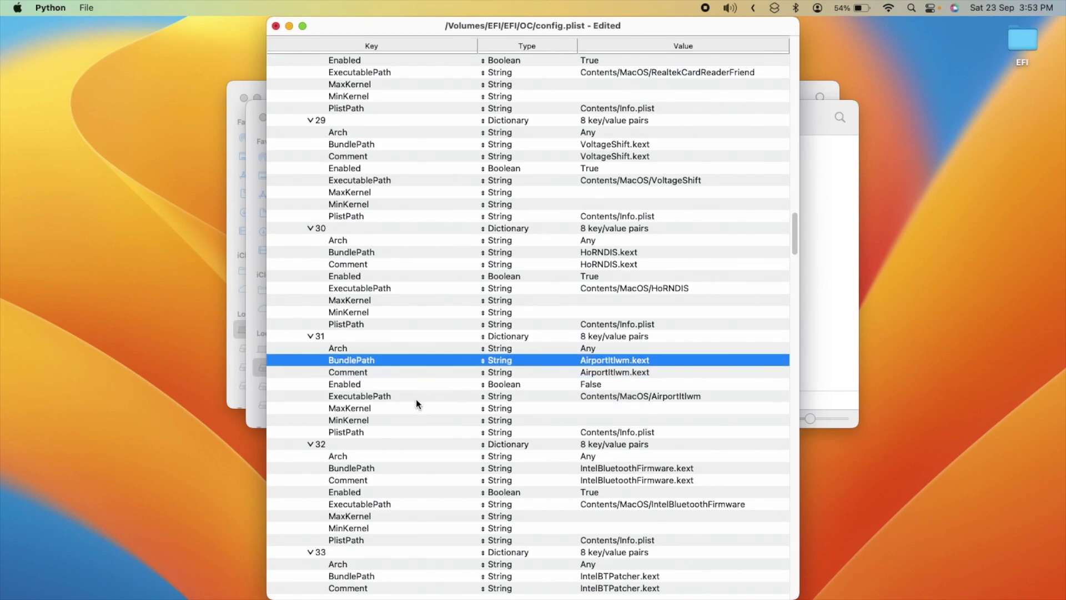
{"action": "scroll", "coordinate": [415, 399], "scroll_direction": "down", "scroll_amount": 5}
Set the Enabled values of IntelBluetoothFirmware and IntelBTPatcher to False
{"action": "left_click", "coordinate": [588, 407]}
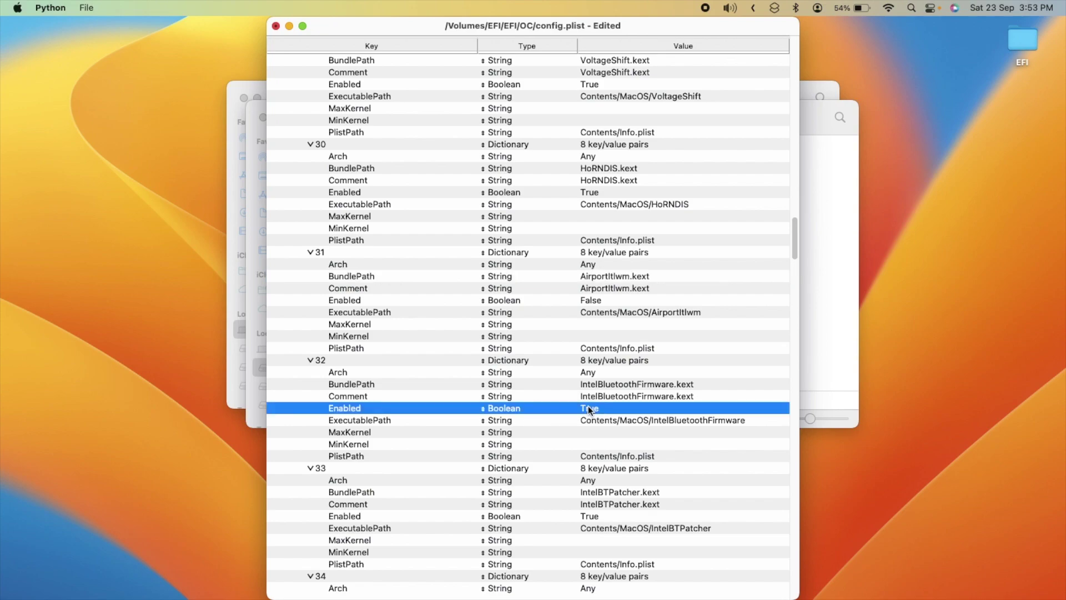
{"action": "left_click", "coordinate": [588, 407]}
{"action": "scroll", "coordinate": [571, 420], "scroll_direction": "down", "scroll_amount": 8}
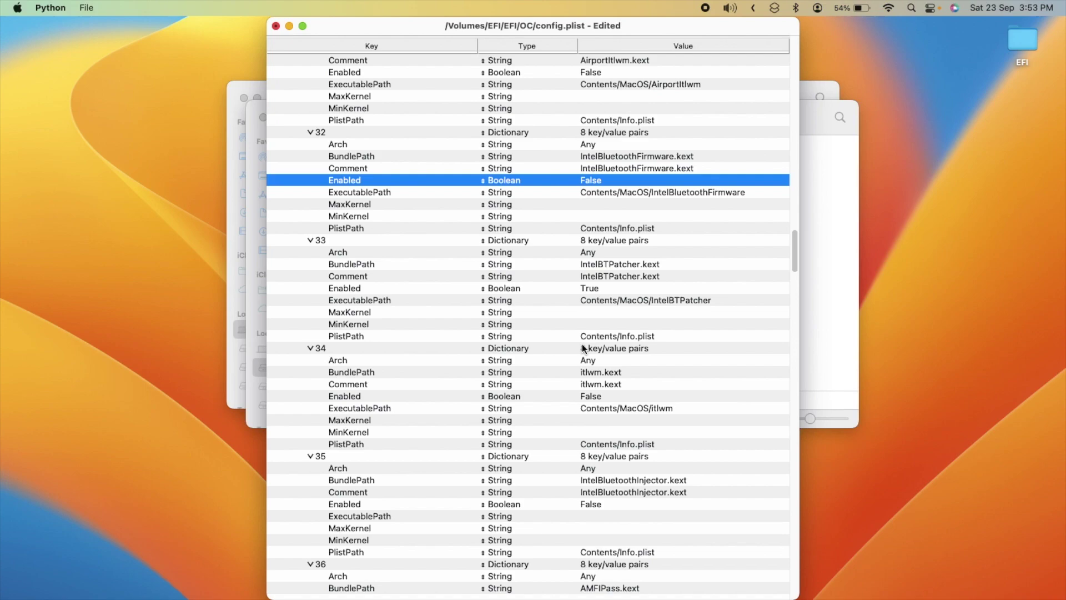
{"action": "left_click", "coordinate": [588, 289]}
{"action": "left_click", "coordinate": [588, 289]}
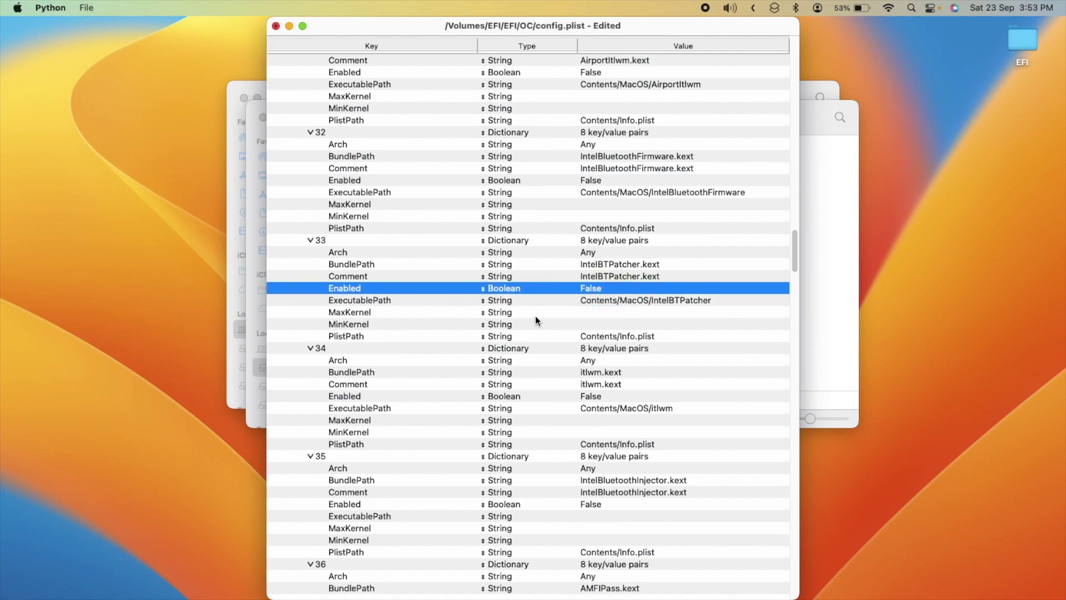
Review the Kernel entries and save config.plist with Cmd+S
{"action": "scroll", "coordinate": [535, 315], "scroll_direction": "down", "scroll_amount": 5}
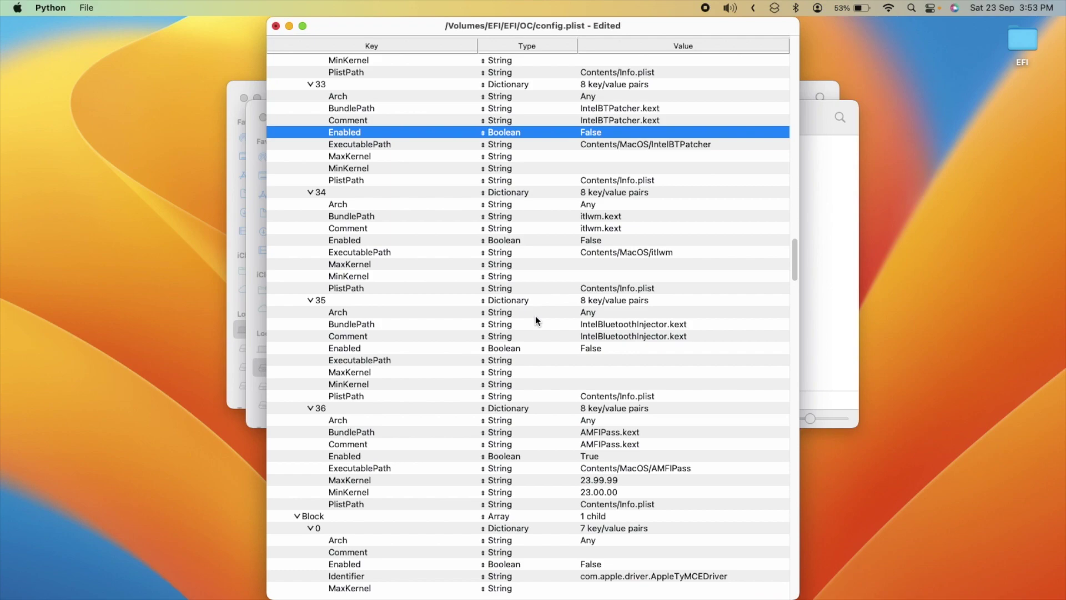
{"action": "scroll", "coordinate": [535, 315], "scroll_direction": "down", "scroll_amount": 5}
{"action": "scroll", "coordinate": [533, 314], "scroll_direction": "up", "scroll_amount": 8}
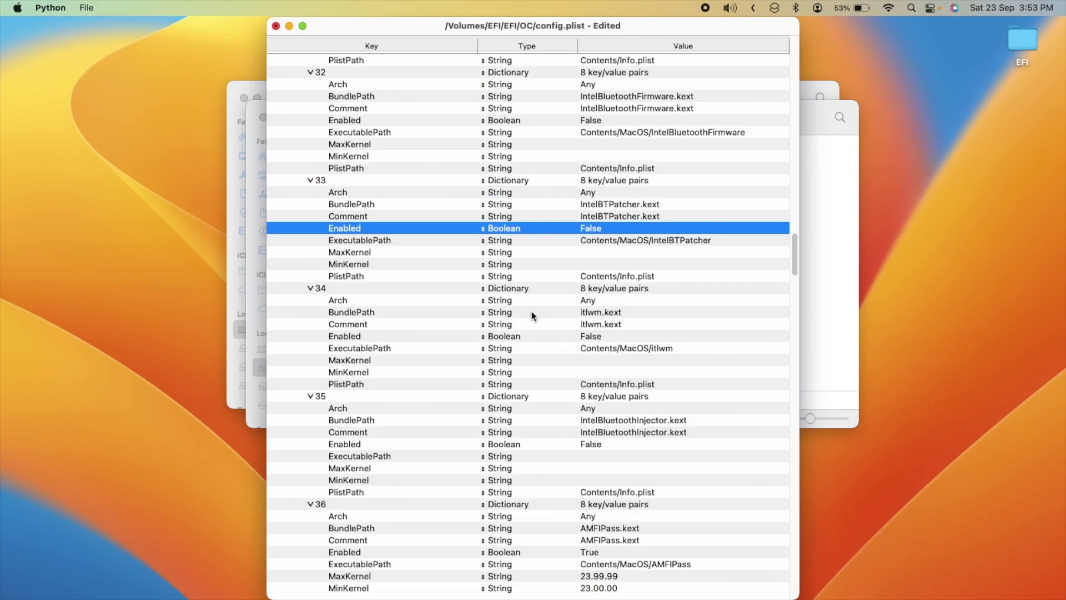
{"action": "scroll", "coordinate": [417, 229], "scroll_direction": "up", "scroll_amount": 6}
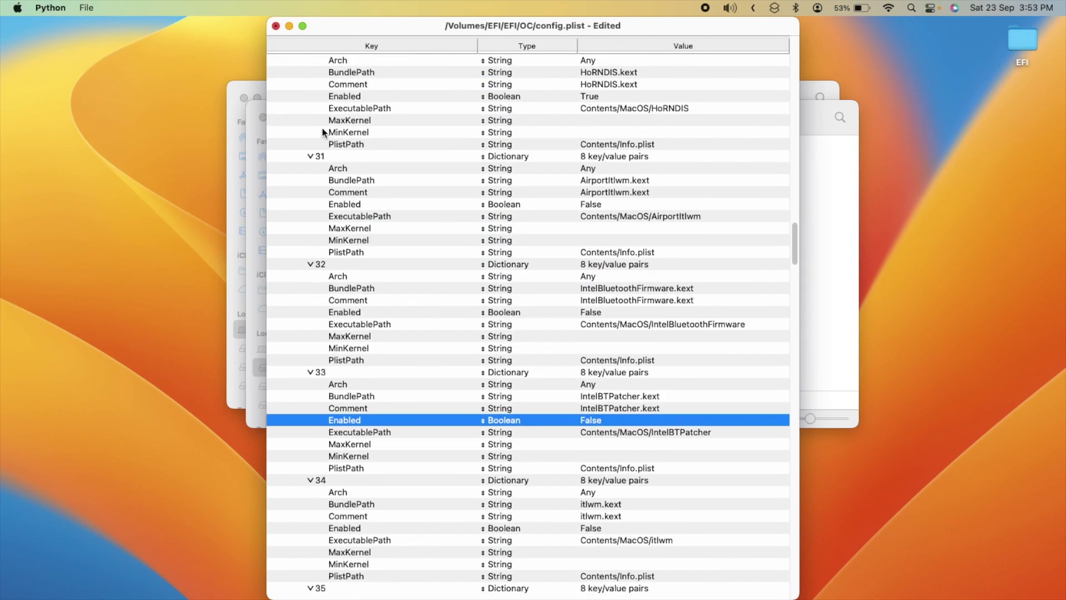
{"action": "key", "text": "super+s"}
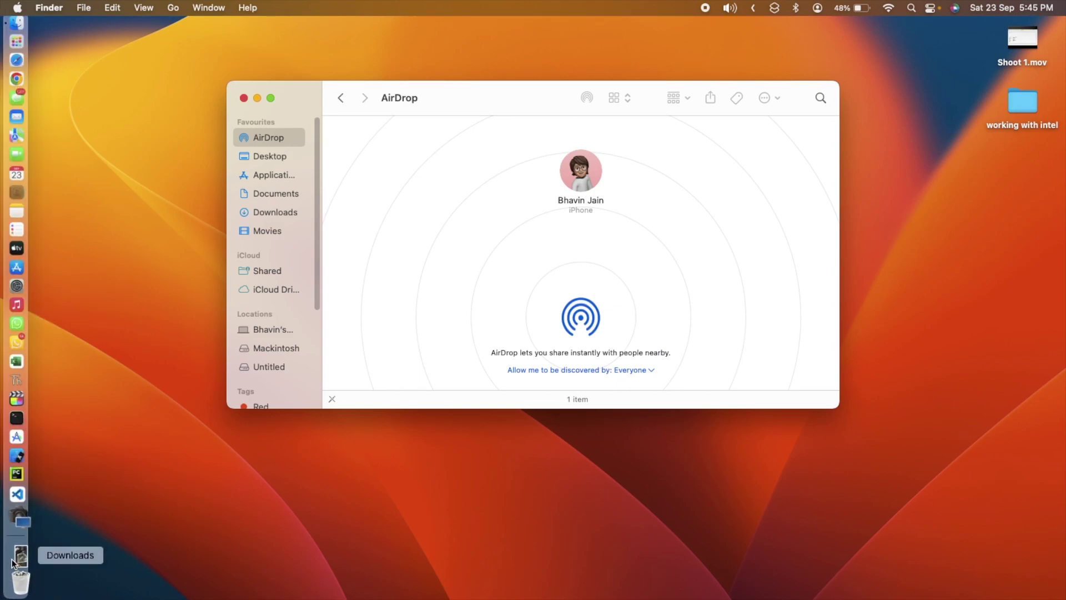
AirDrop the 2.1 MB JPG from the Downloads folder to the nearby iPhone
{"action": "left_click", "coordinate": [12, 558]}
{"action": "left_click", "coordinate": [185, 510]}
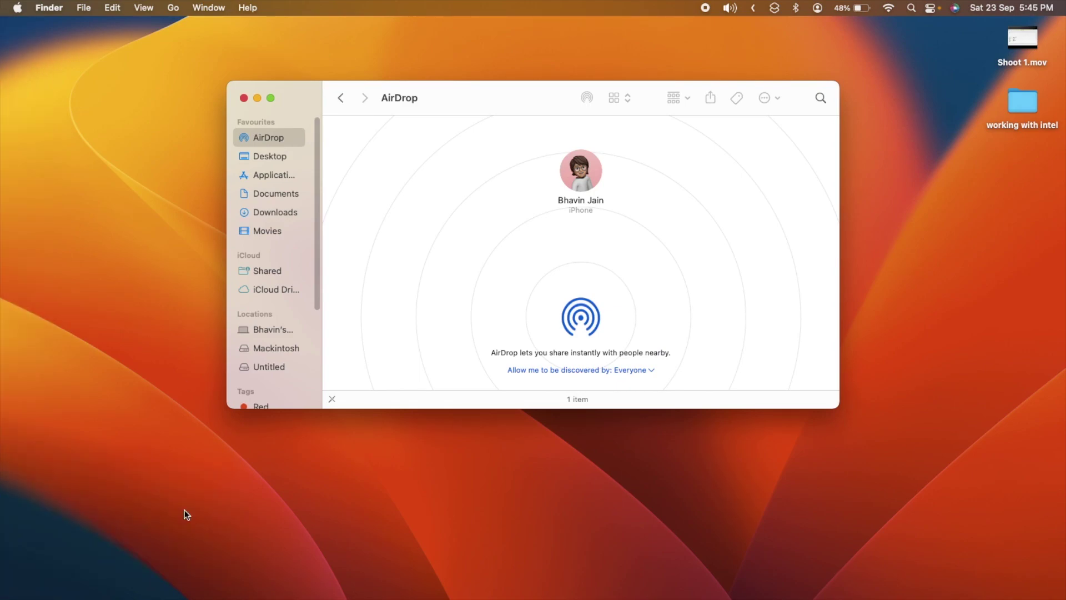
{"action": "left_click", "coordinate": [391, 164]}
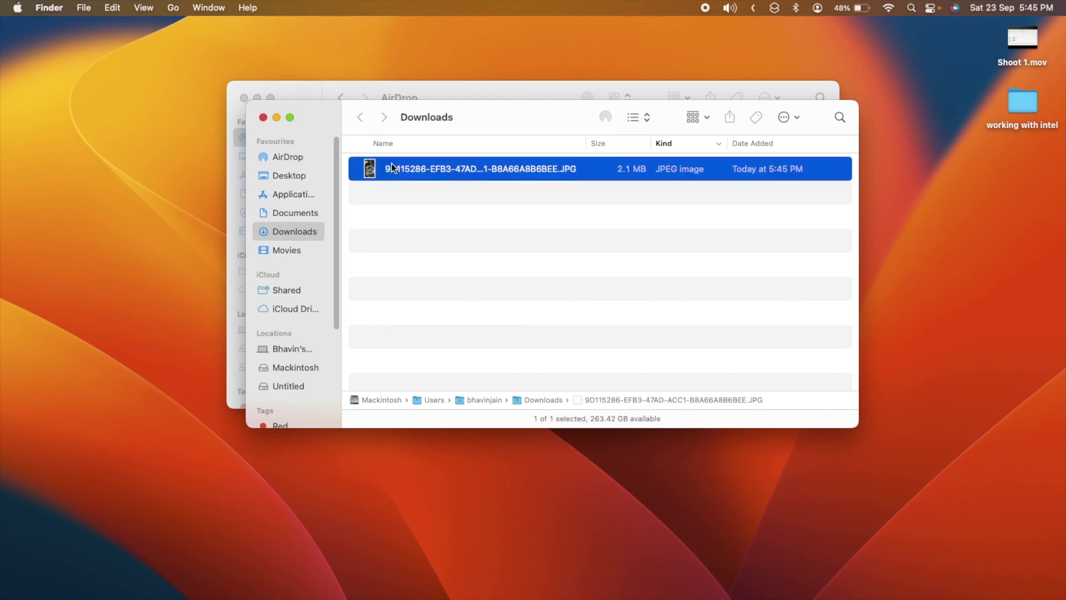
{"action": "left_click", "coordinate": [584, 103]}
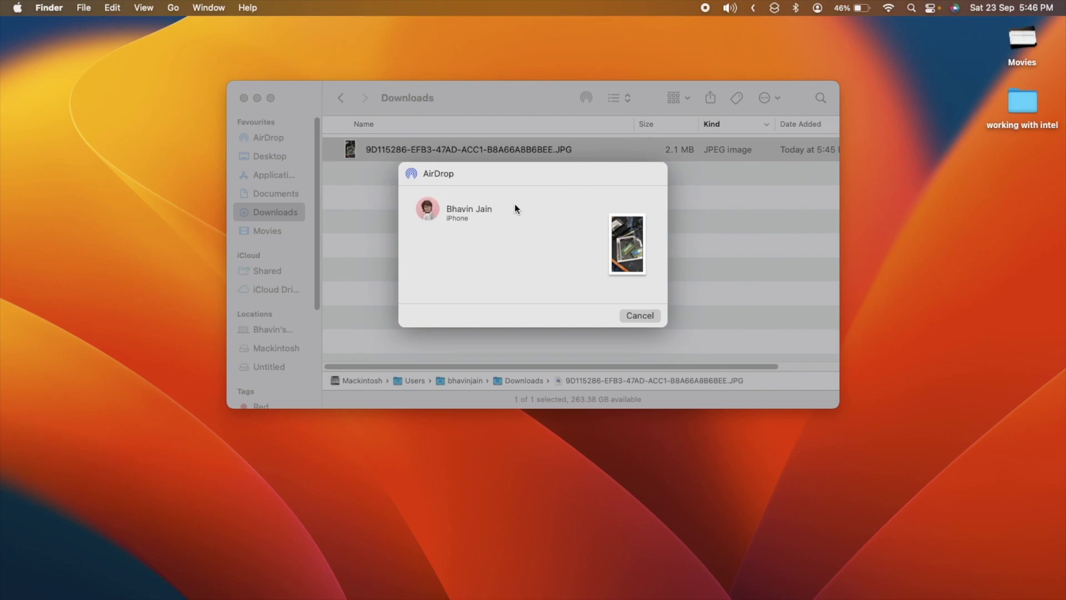
{"action": "left_click", "coordinate": [466, 208]}
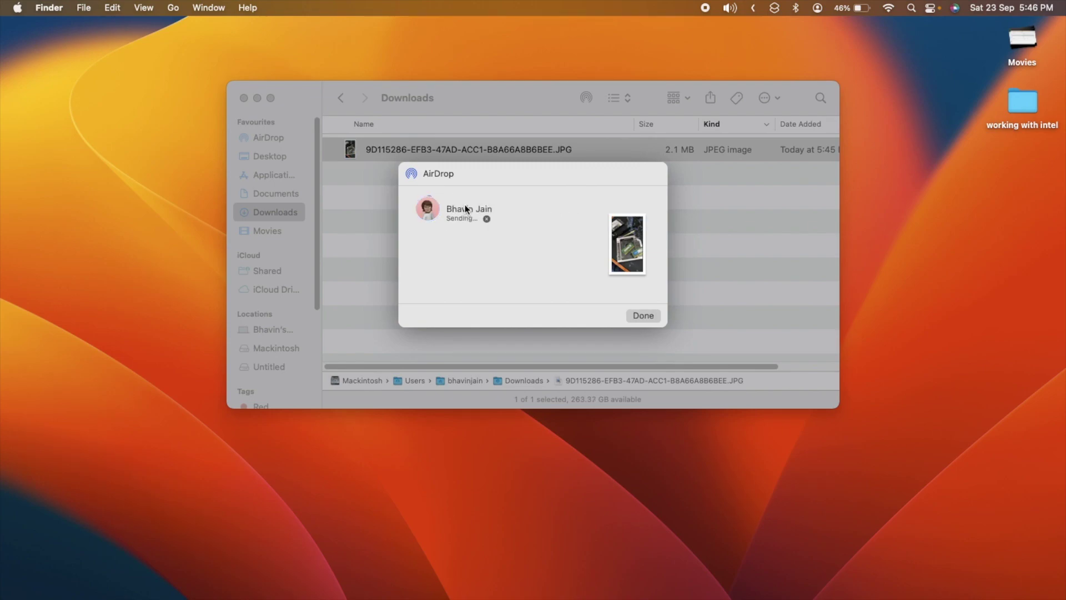